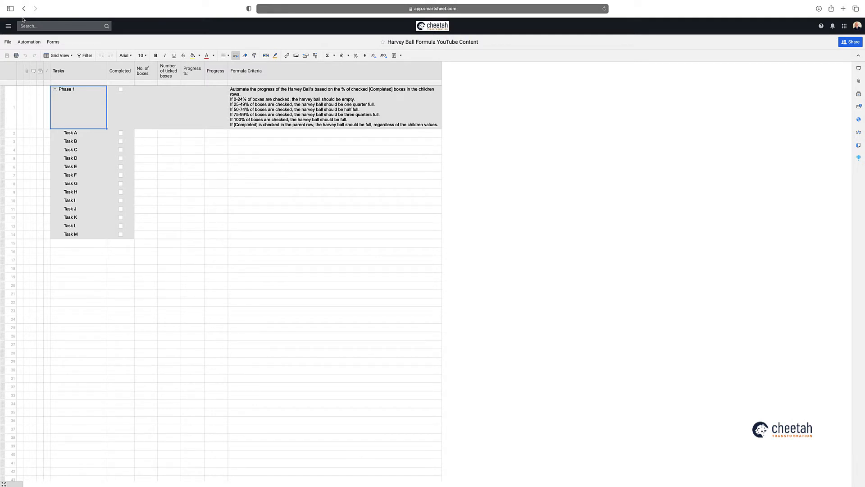
Step: Check the Progress column's properties for its Harvey Ball symbol set, then close them without changes
double_click(215, 72)
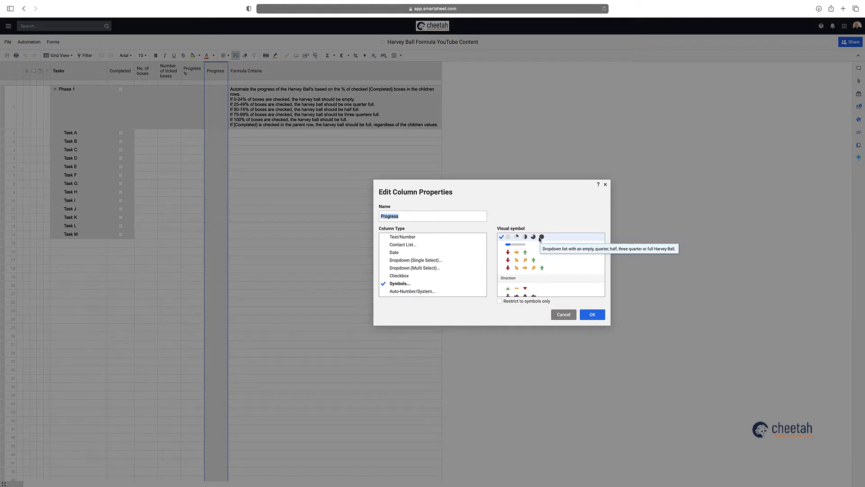
left_click(563, 314)
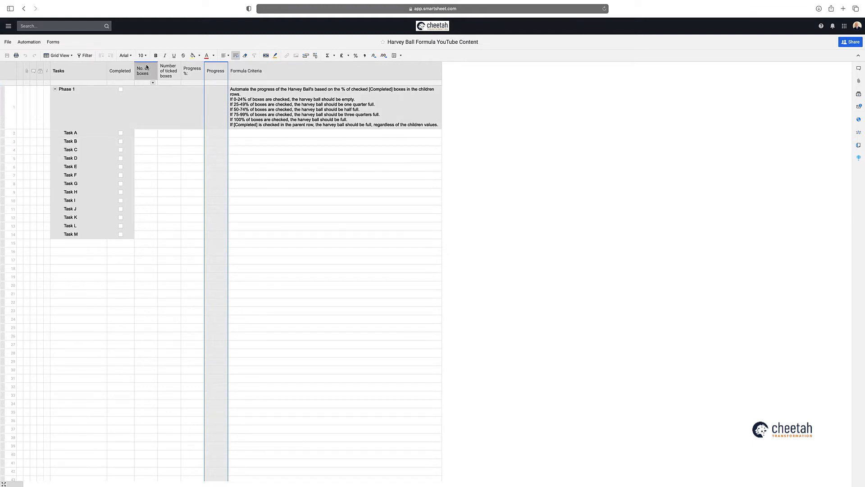
Step: Enter the formula =countm(Completed2:Completed14) in the No. of boxes cell of the Phase 1 row
left_click(145, 108)
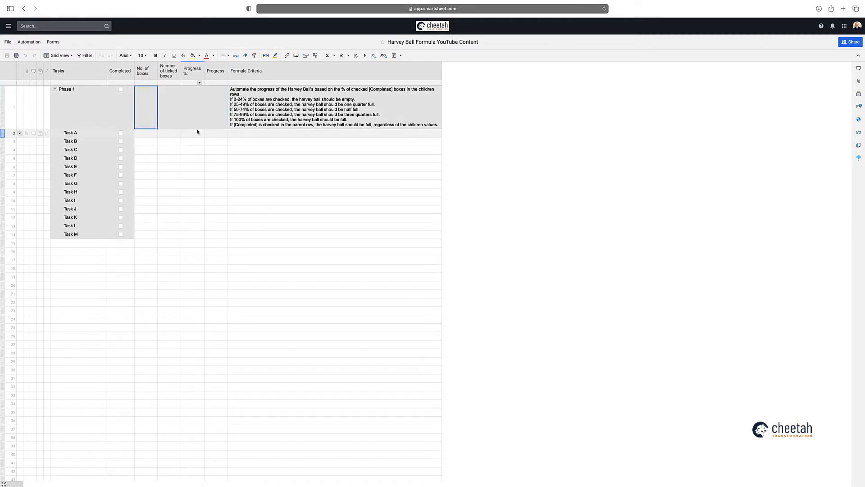
type("=")
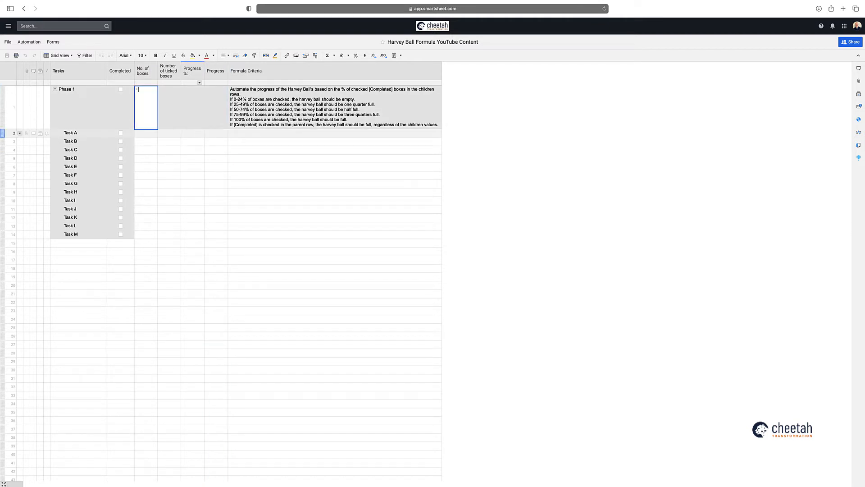
type("countm(")
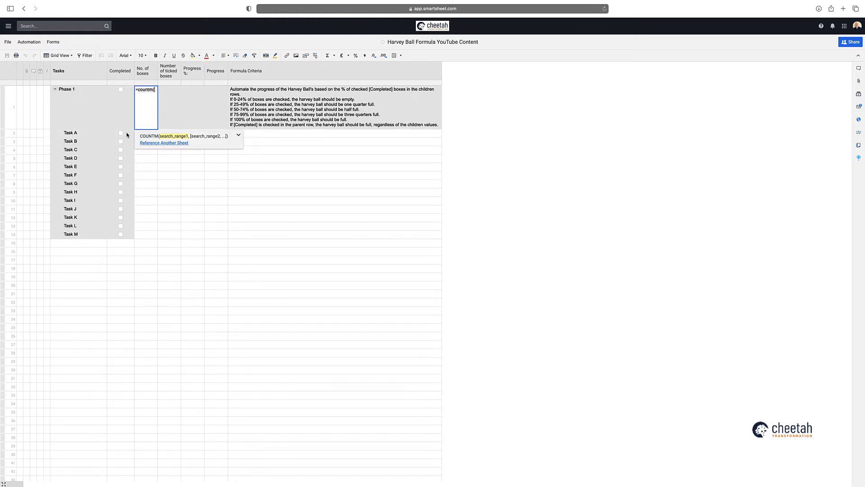
left_click_drag(123, 134, 125, 235)
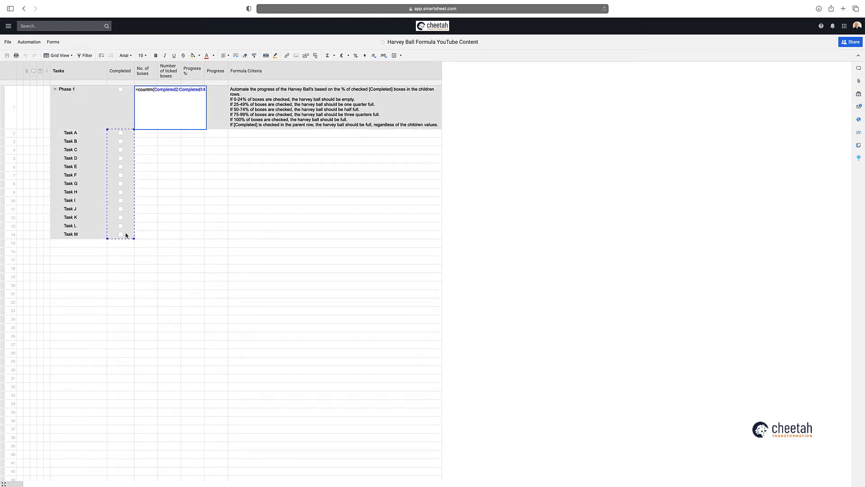
key("Return")
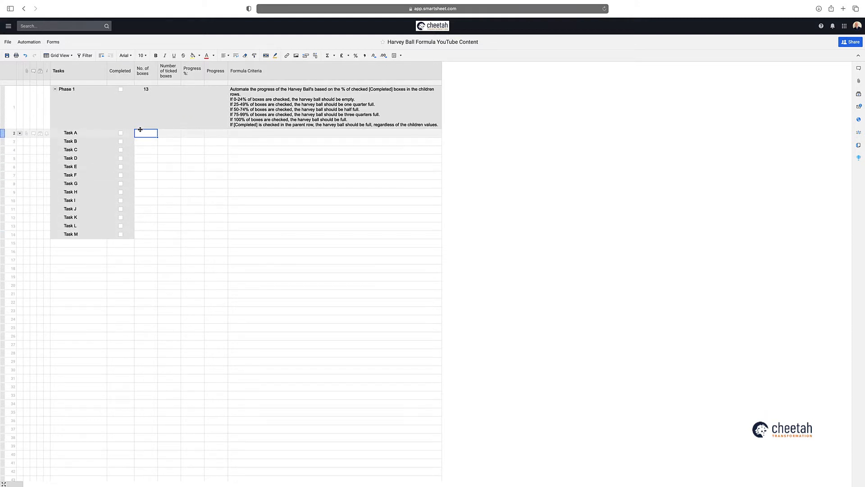
Step: Enter the formula =countif(Completed2:Completed14,1) in the Number of ticked boxes cell of the Phase 1 row
left_click(167, 108)
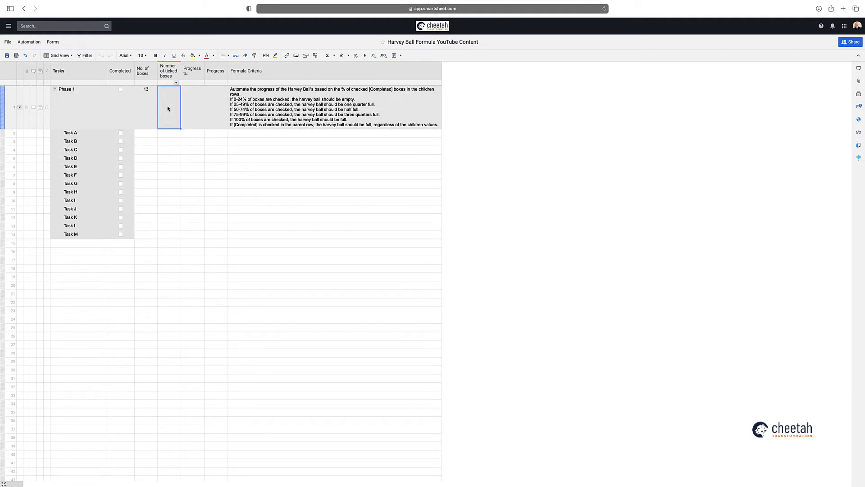
type("=cp")
key("BackSpace")
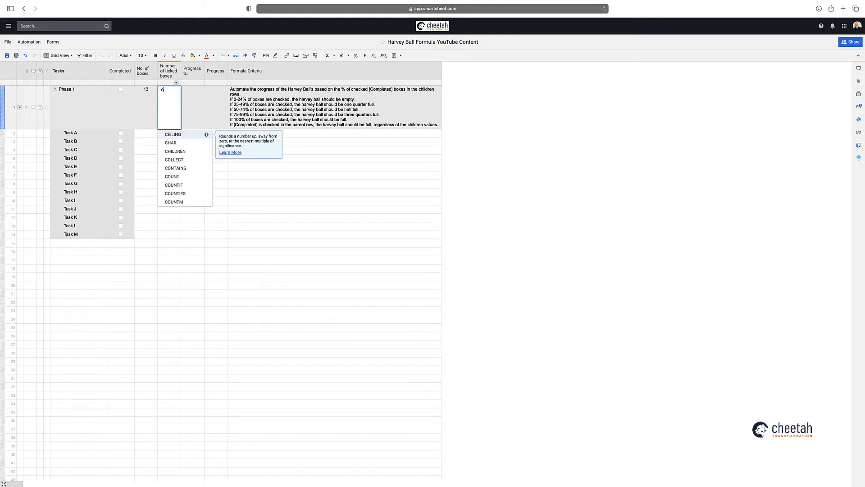
type("ountif(")
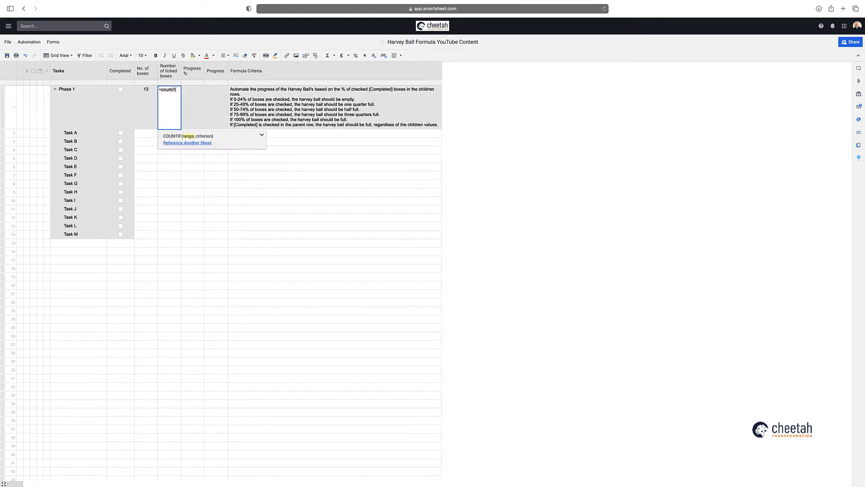
left_click_drag(128, 134, 127, 238)
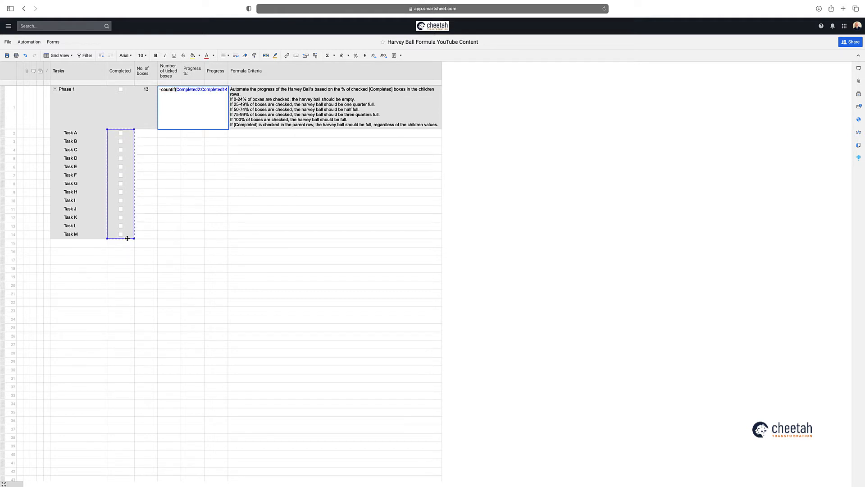
type(",1")
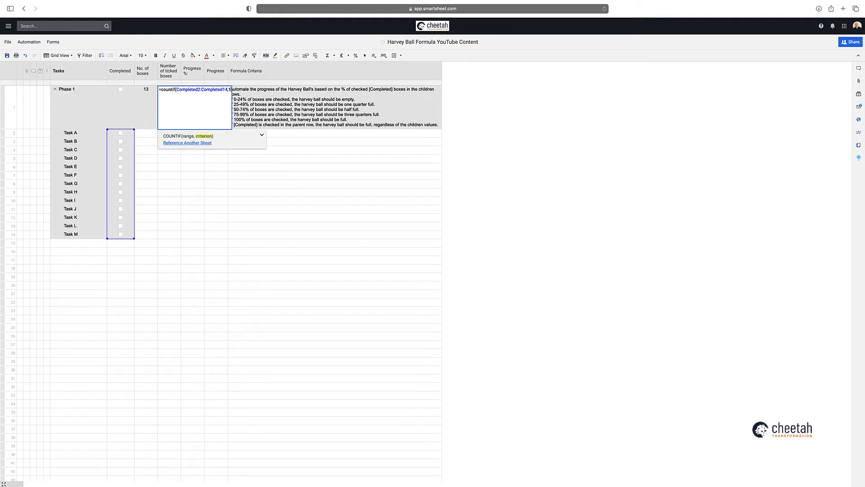
key("Return")
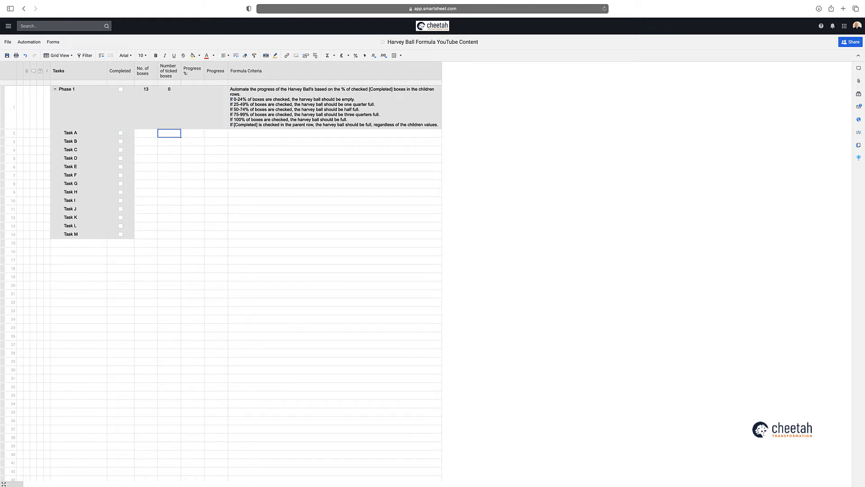
Step: Test the ticked-box count by checking the Completed boxes of the first tasks and clearing them again
left_click(120, 133)
left_click(121, 142)
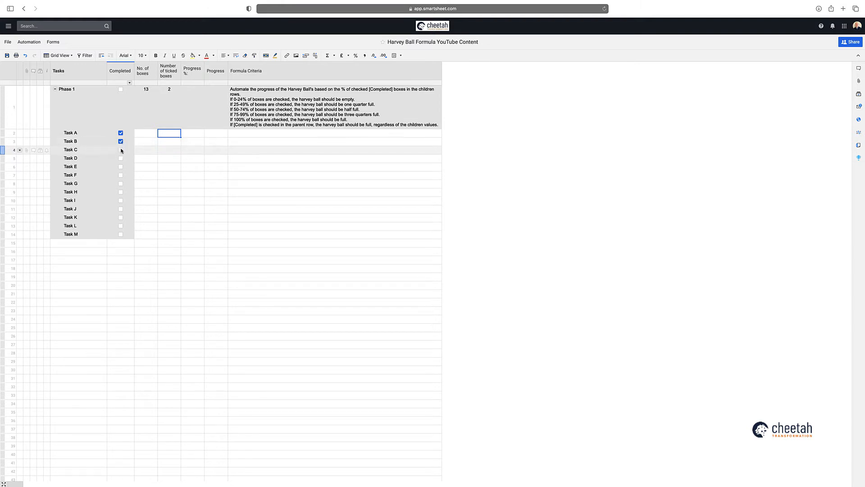
left_click(121, 150)
left_click(121, 141)
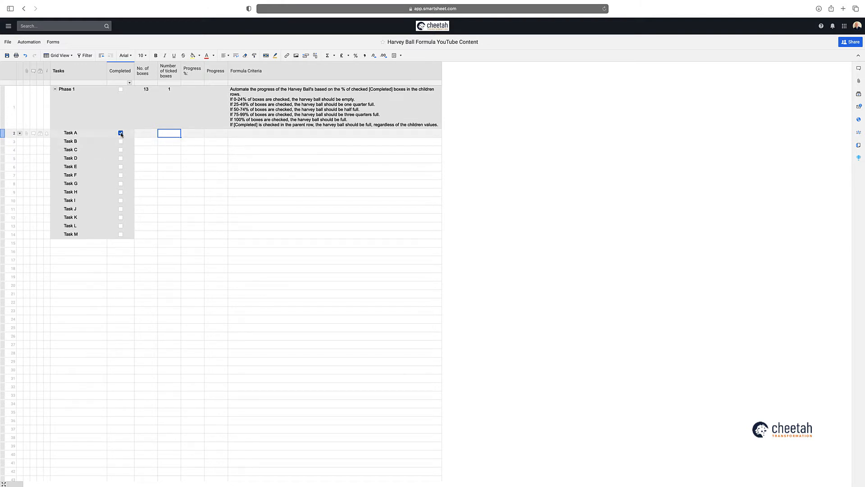
left_click(121, 133)
Step: Enter the formula =sum(countif(Completed2:Completed14,1) / countm(Completed2:Completed14)) in the Progress % cell of the Phase 1 row
left_click(190, 103)
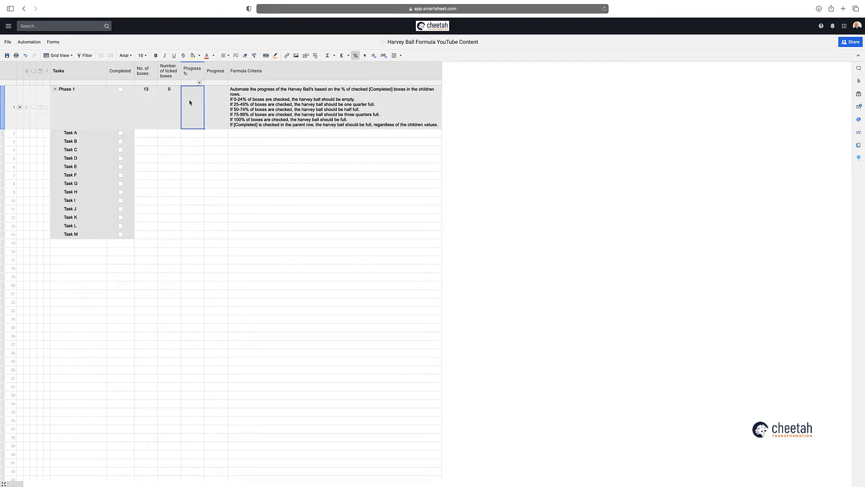
left_click(120, 132)
left_click(120, 133)
type("=sum(")
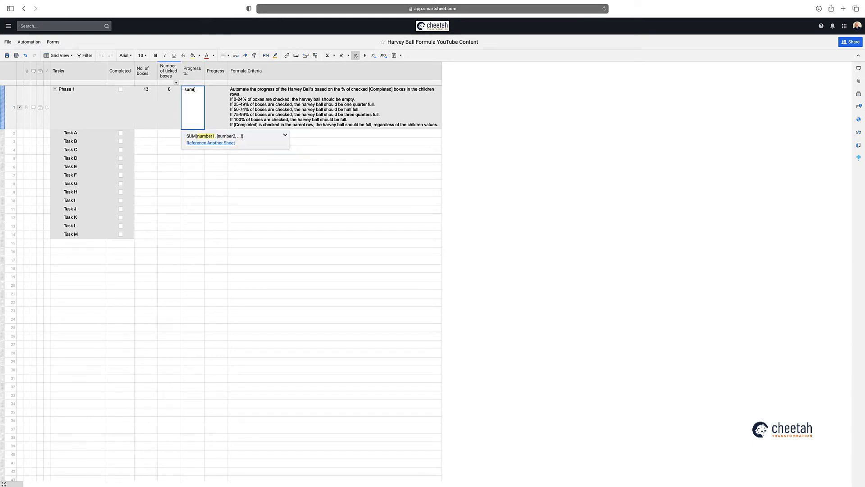
type("countif(")
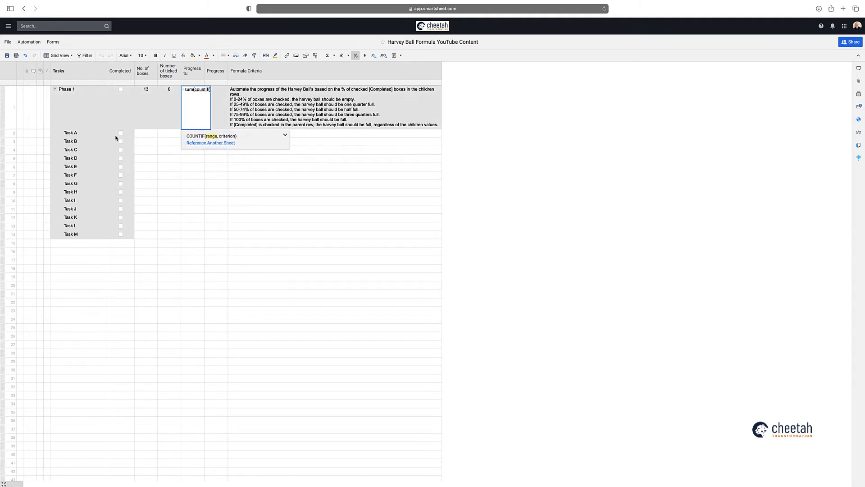
left_click_drag(122, 134, 129, 234)
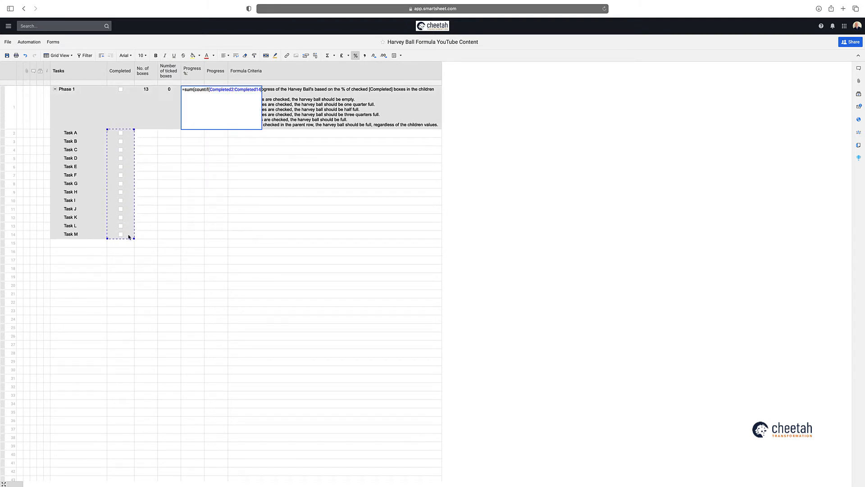
type(",1)")
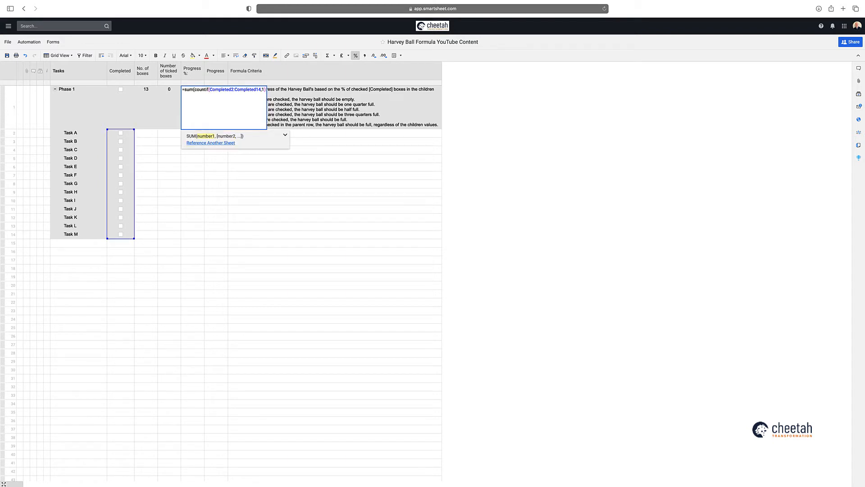
type(" /")
type("count")
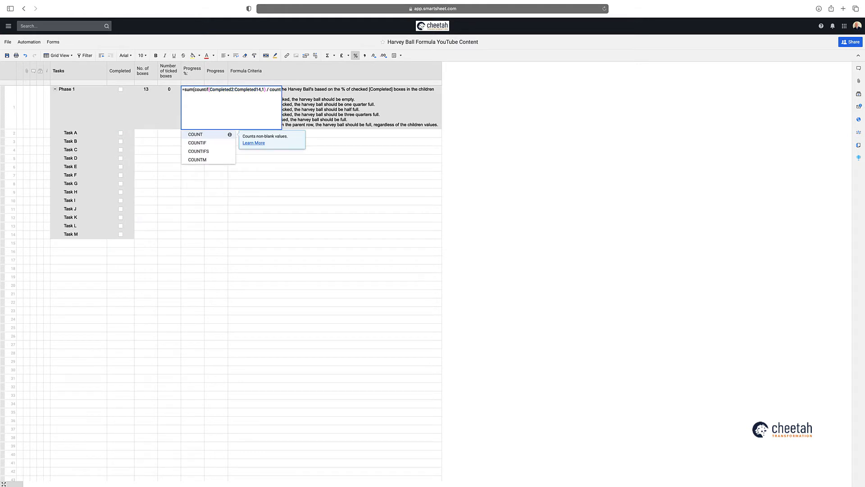
type("m(")
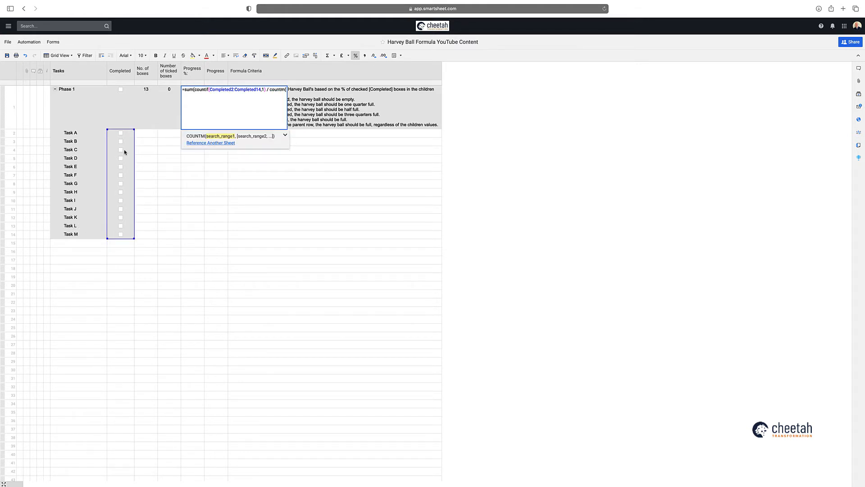
left_click_drag(127, 134, 127, 236)
type(")")
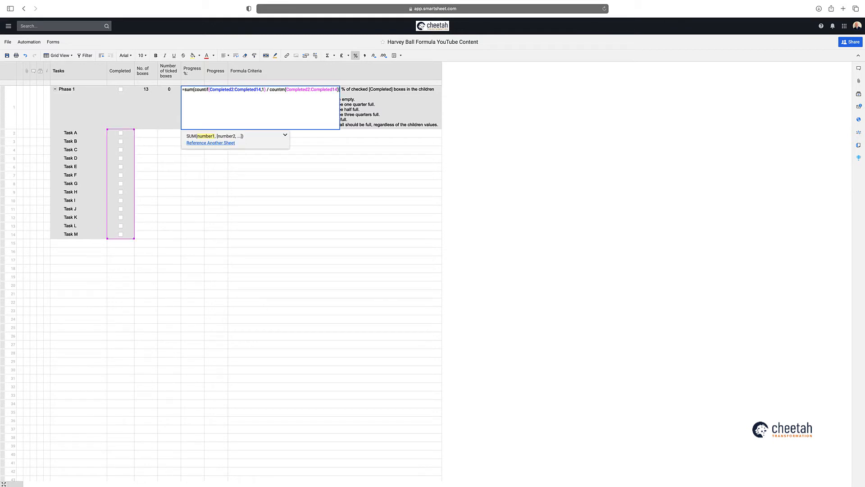
key("Return")
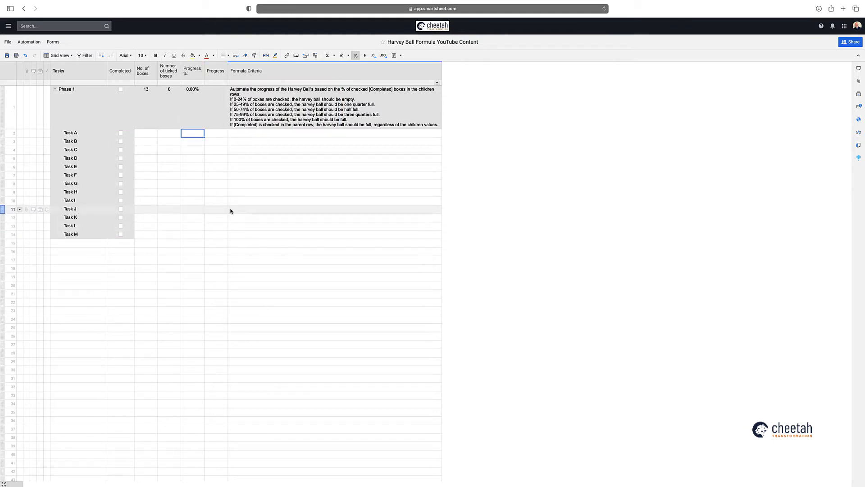
Step: Test the progress percentage by checking Completed for Tasks A to E and clearing all five again
left_click(120, 133)
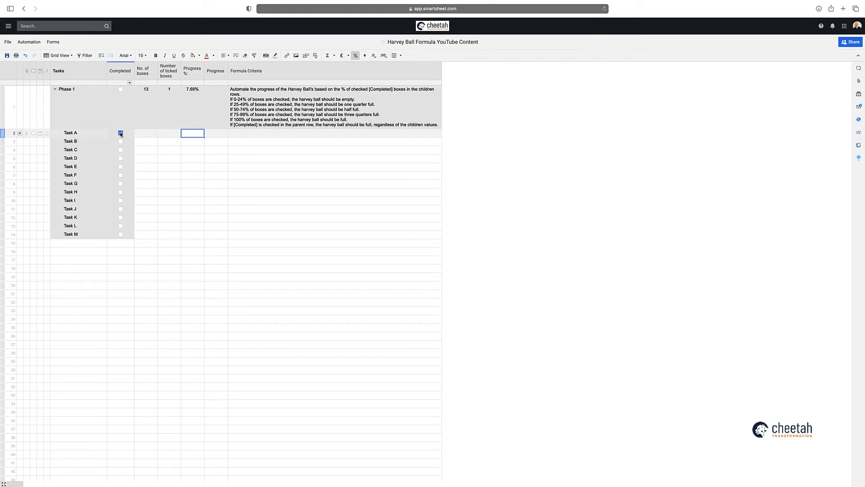
left_click(120, 141)
left_click(120, 150)
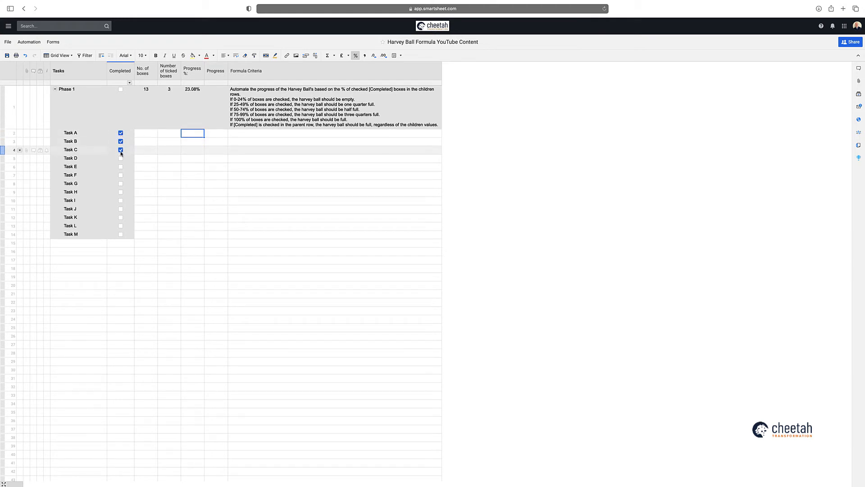
left_click(120, 158)
left_click(121, 167)
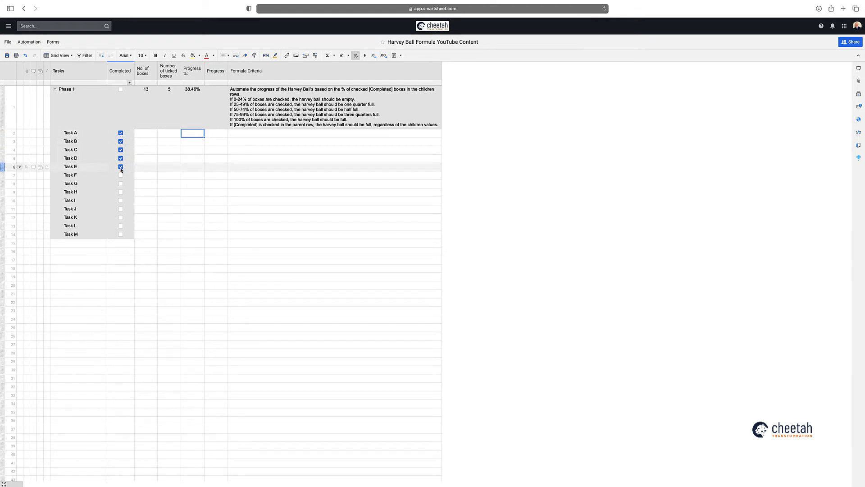
left_click(120, 167)
left_click(120, 158)
left_click(121, 149)
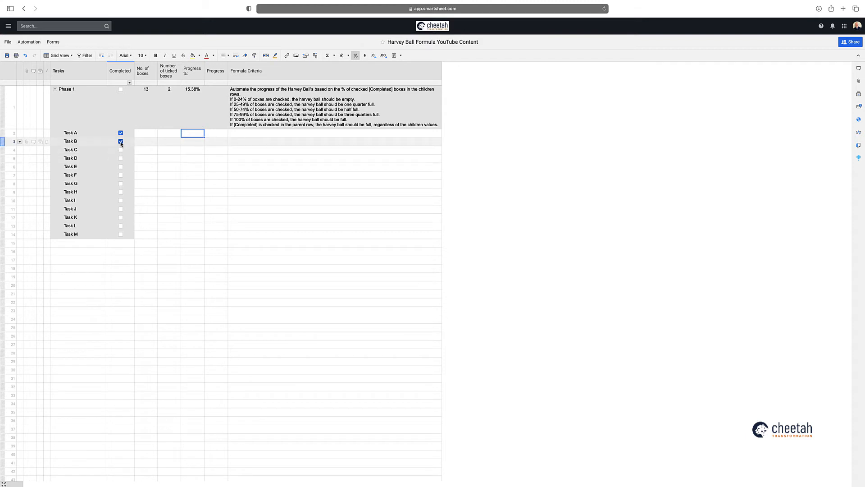
left_click(120, 141)
left_click(120, 133)
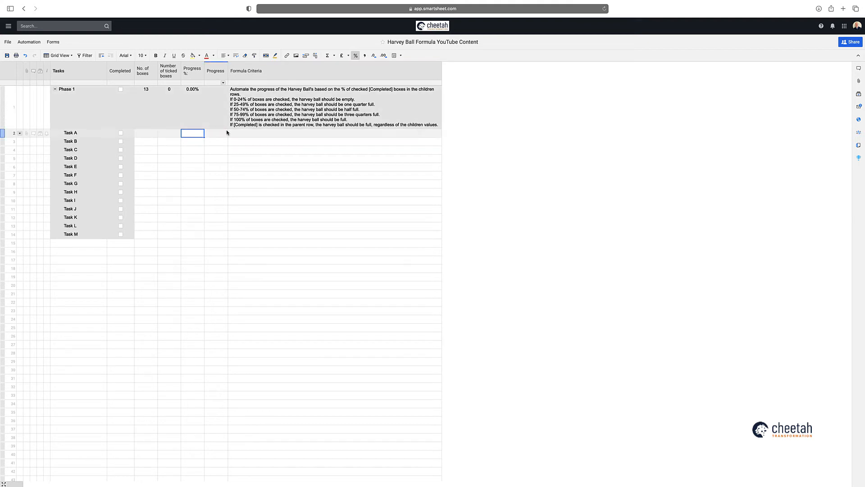
Step: Copy the final Harvey Ball formula, starting =IF(Completed@row = 1, "Full", from the sheet summary into the Phase 1 row's Progress cell
left_click(215, 107)
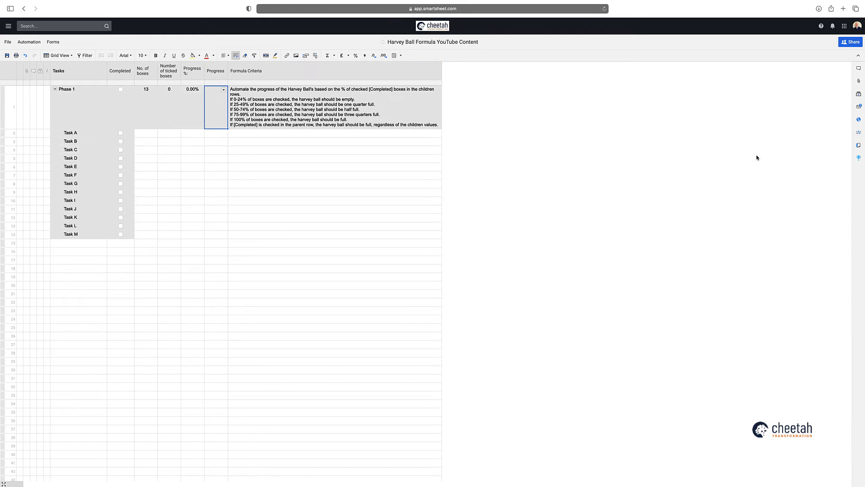
left_click(859, 145)
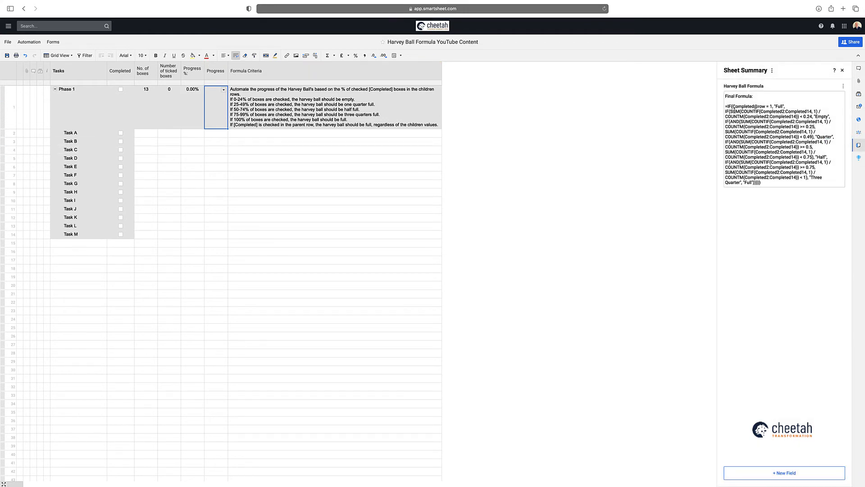
left_click_drag(726, 106, 766, 180)
key("super+c")
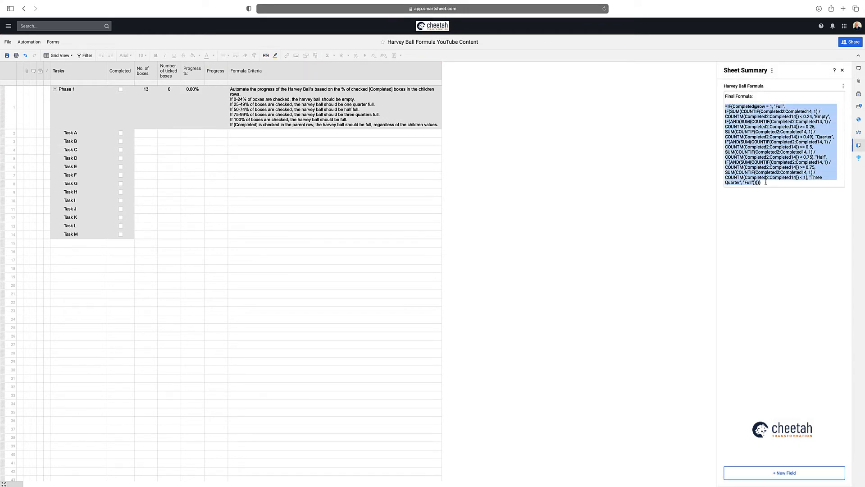
left_click(843, 70)
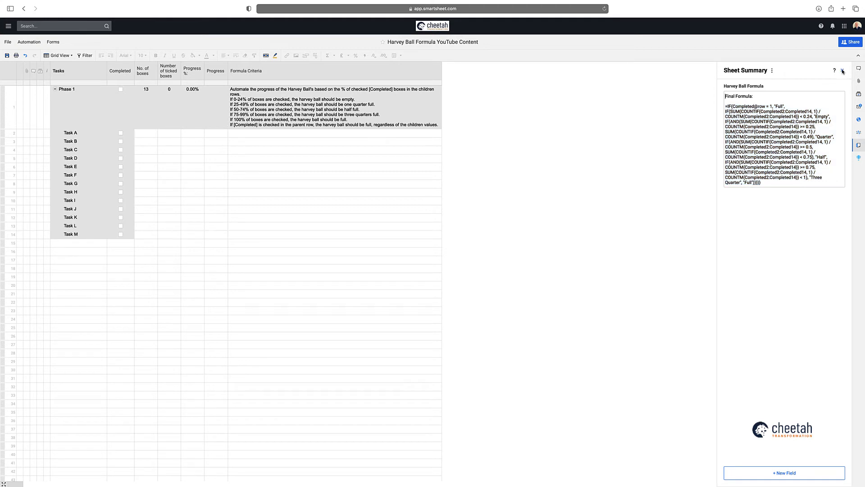
double_click(213, 103)
key("super+v")
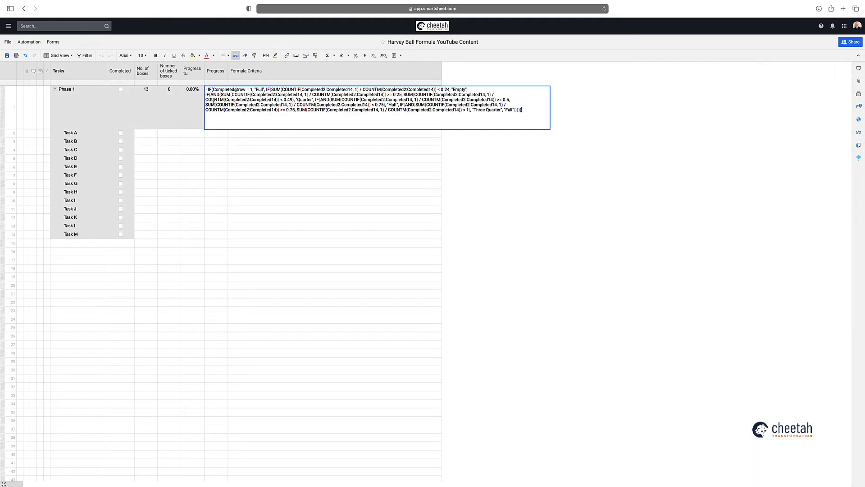
key("Return")
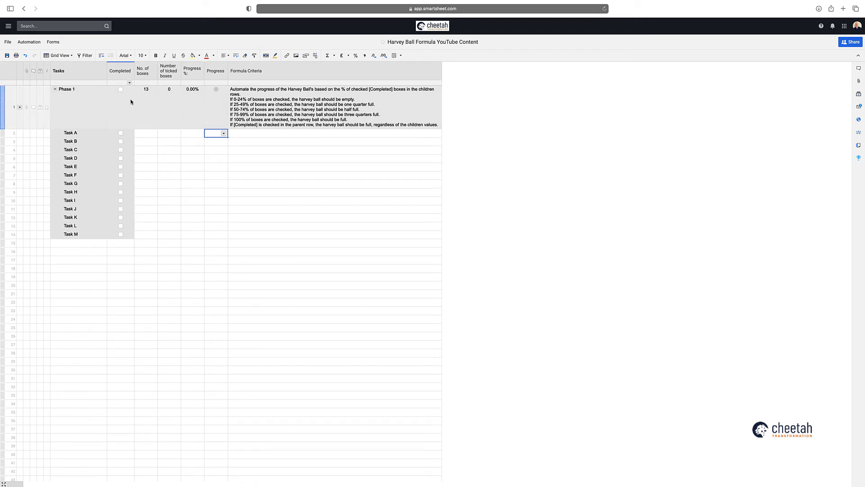
Step: Test the parent-row override by checking the Phase 1 row's Completed box and clearing it again
left_click(120, 90)
left_click(121, 89)
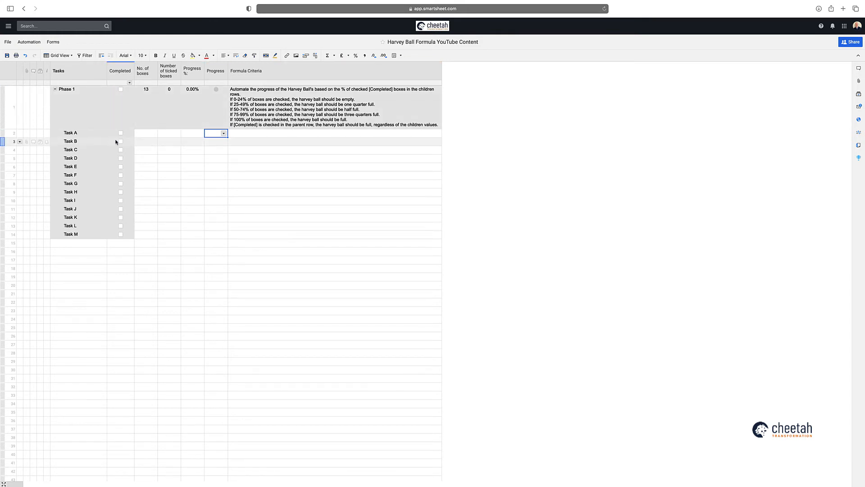
Step: Test the Harvey Ball thresholds by checking the Completed boxes of Tasks A to M one after another
left_click(120, 133)
left_click(120, 142)
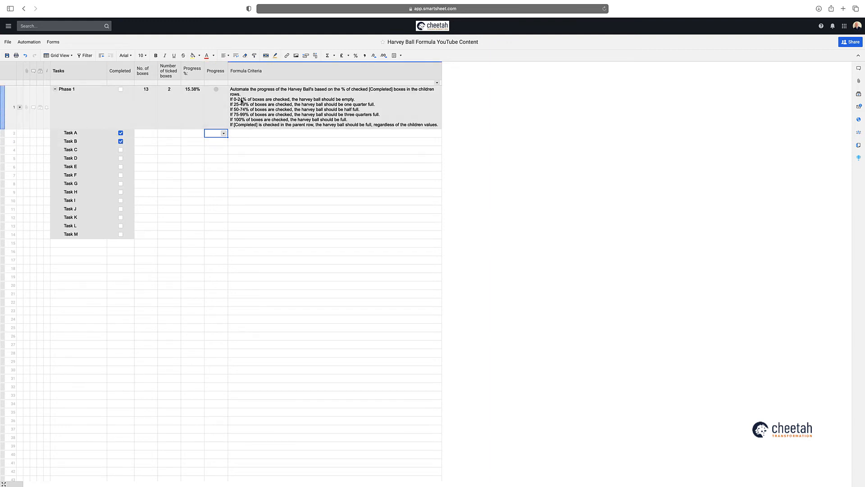
left_click(121, 150)
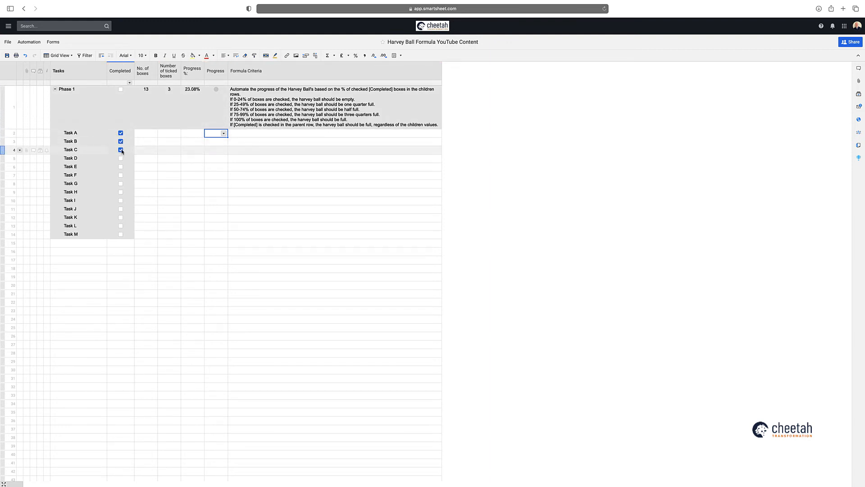
left_click(121, 158)
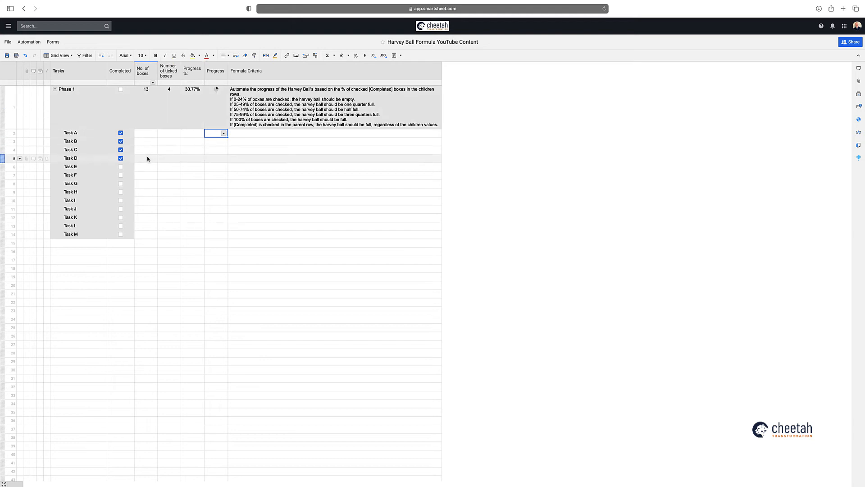
left_click(120, 167)
left_click(121, 175)
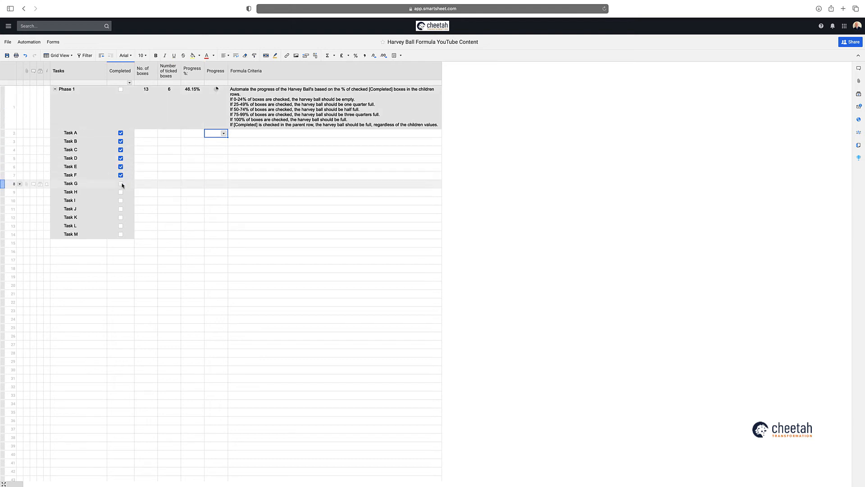
left_click(121, 184)
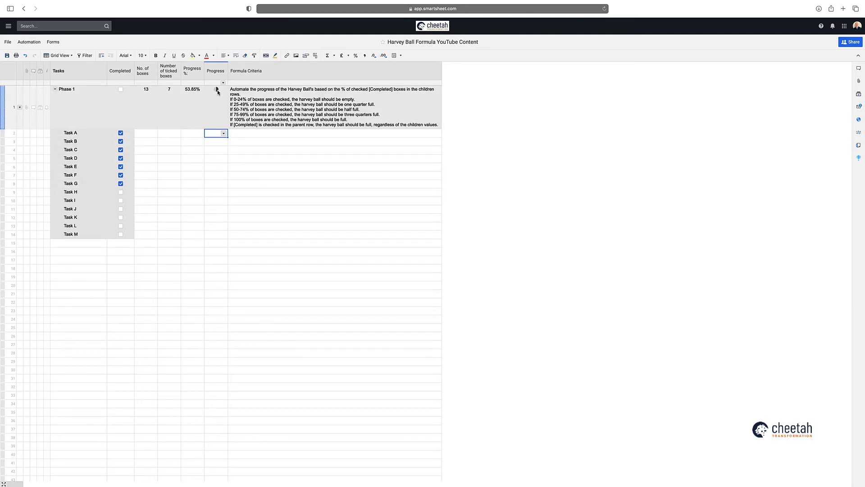
left_click(120, 191)
left_click(120, 200)
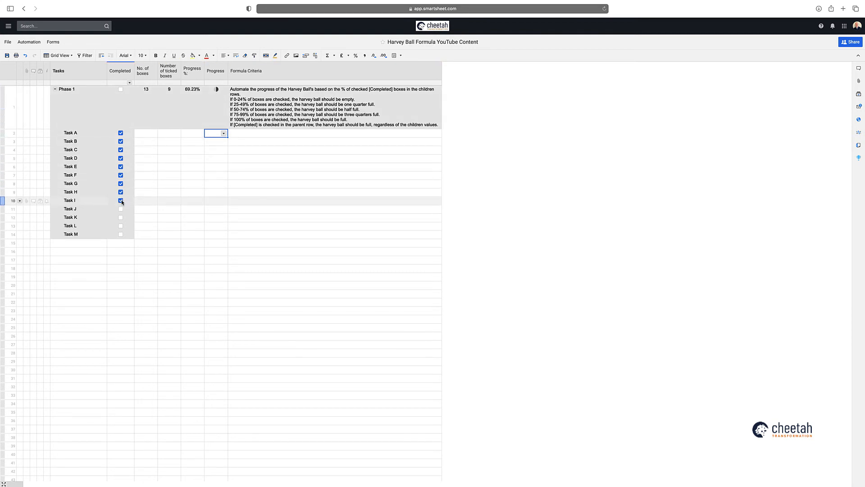
left_click(120, 208)
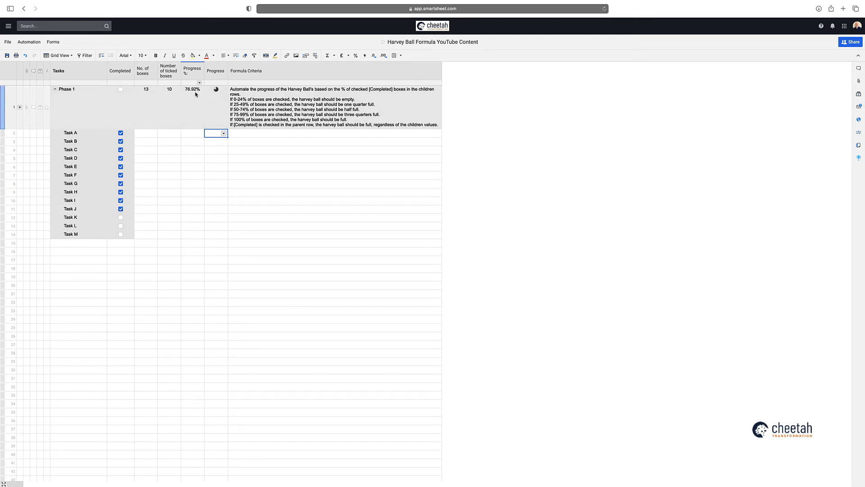
left_click(121, 218)
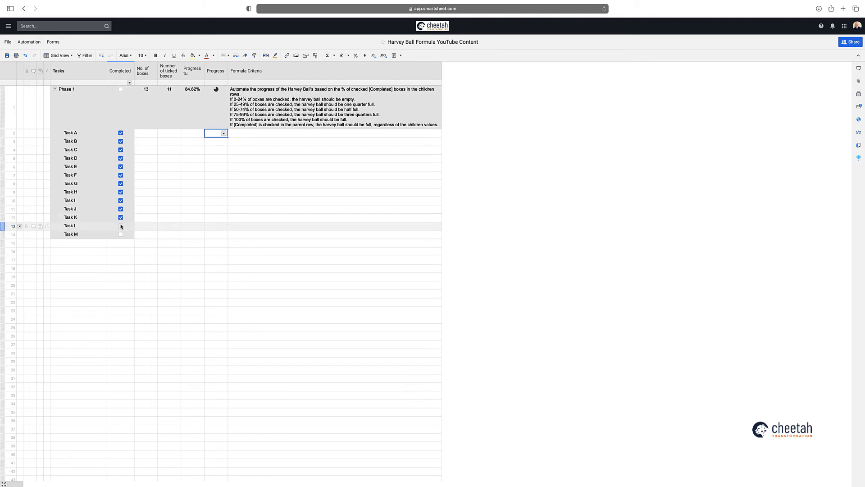
left_click(121, 226)
left_click(120, 234)
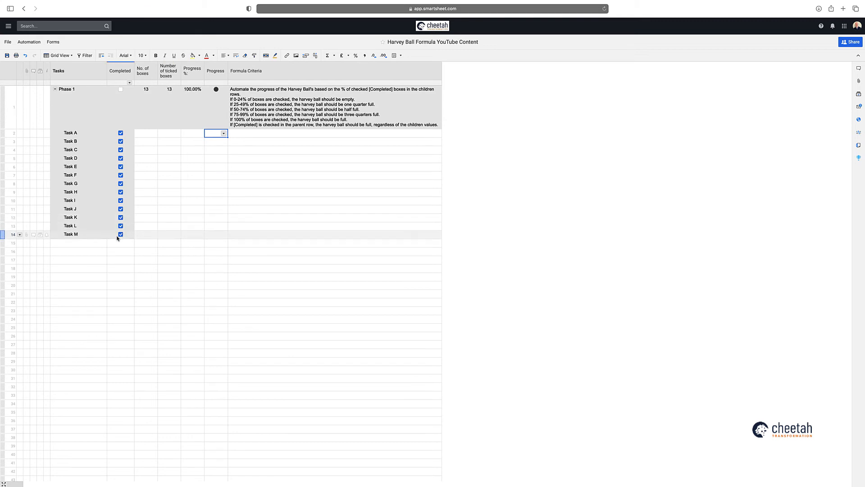
Step: Clear the Completed boxes of all child tasks, from Task M back up to Task A
left_click(120, 234)
left_click(120, 226)
left_click(120, 217)
left_click(120, 208)
left_click(120, 200)
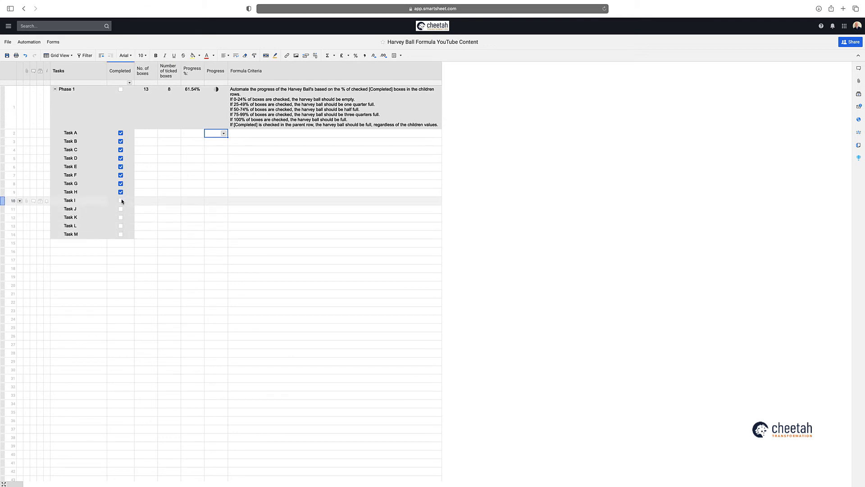
left_click(120, 192)
left_click(121, 183)
left_click(120, 174)
left_click(121, 167)
left_click(121, 159)
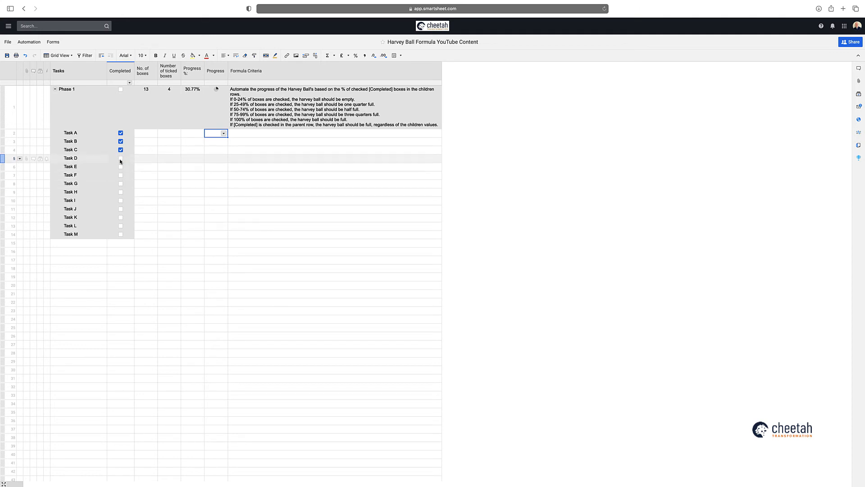
left_click(120, 149)
left_click(121, 141)
left_click(120, 133)
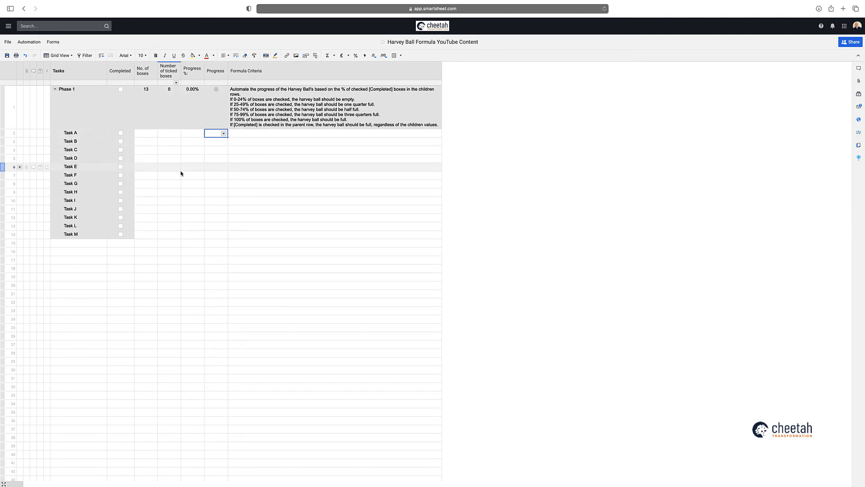
Step: Open the Harvey Ball formula in the Phase 1 row's Progress cell for review and close it without changes
double_click(224, 106)
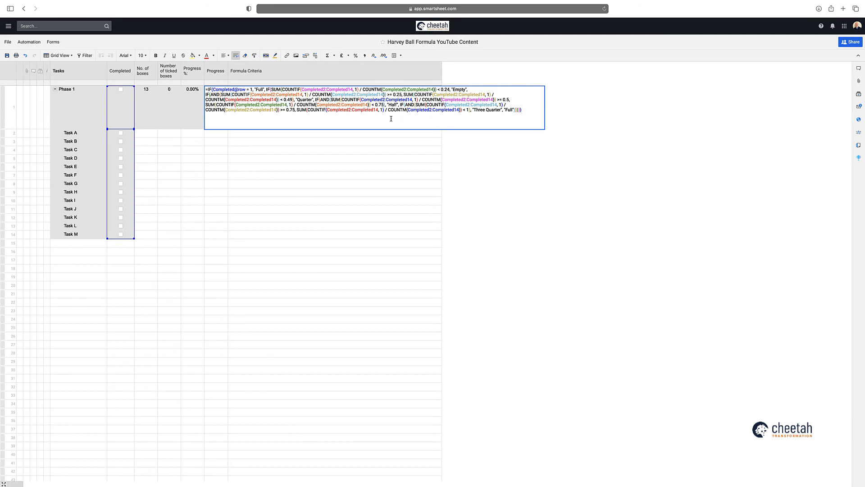
key("Return")
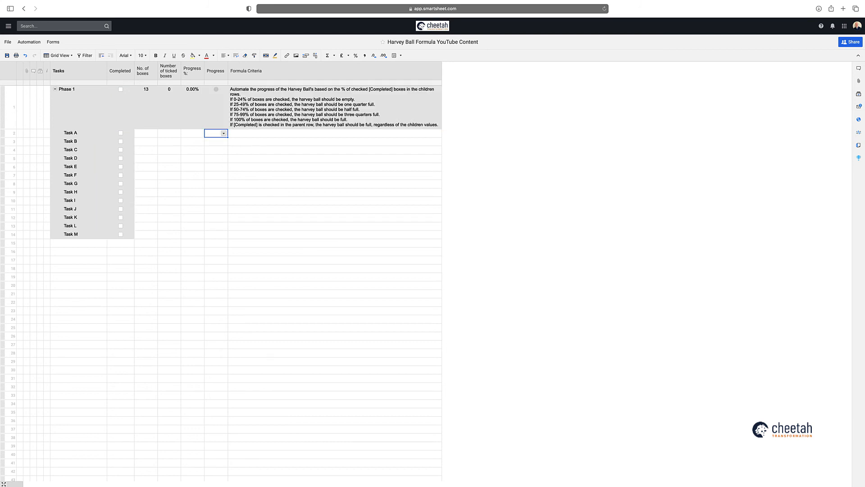